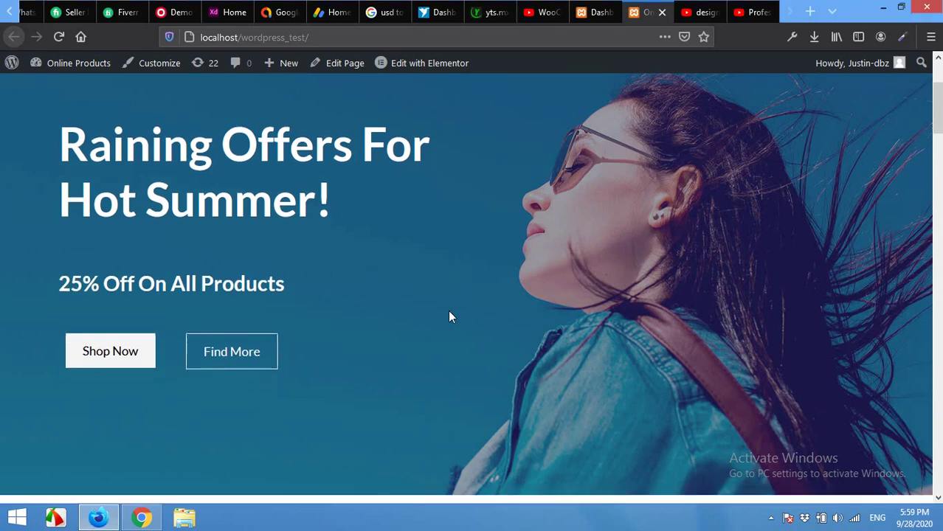
- Add DNK Yellow Shoes, DNK Blue Shoes and Dark Brown Jeans from Featured Products to the cart
{"action": "scroll", "coordinate": [448, 310], "scroll_direction": "down", "scroll_amount": 3}
{"action": "scroll", "coordinate": [344, 350], "scroll_direction": "down", "scroll_amount": 4}
{"action": "scroll", "coordinate": [277, 371], "scroll_direction": "down", "scroll_amount": 5}
{"action": "scroll", "coordinate": [276, 371], "scroll_direction": "down", "scroll_amount": 5}
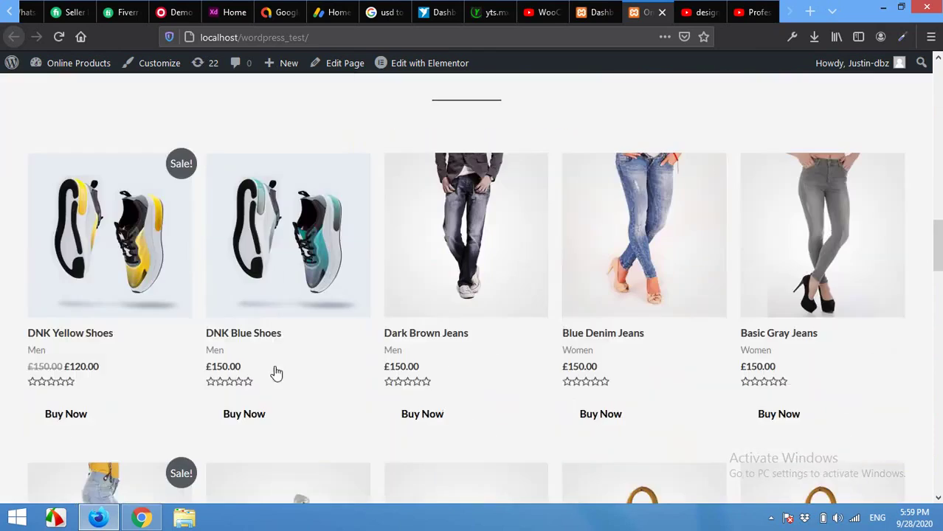
{"action": "scroll", "coordinate": [168, 406], "scroll_direction": "down", "scroll_amount": 2}
{"action": "scroll", "coordinate": [231, 357], "scroll_direction": "up", "scroll_amount": 3}
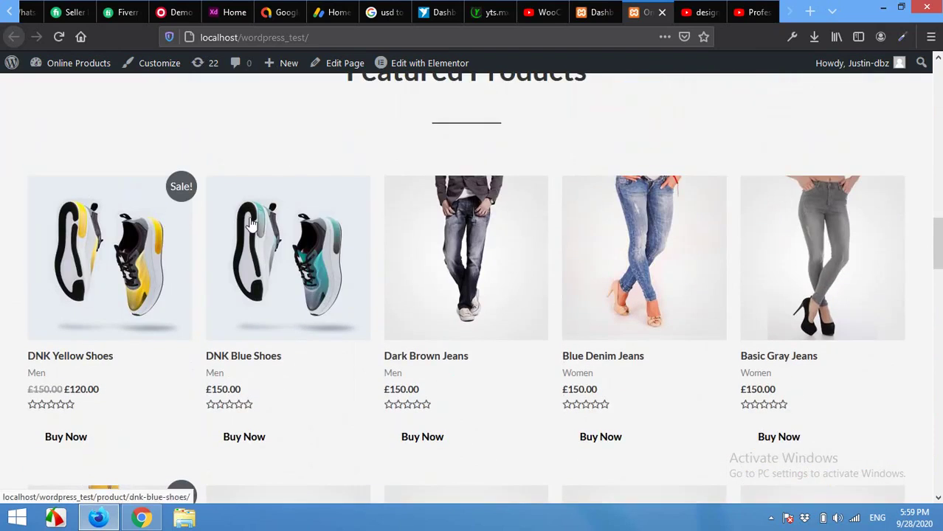
{"action": "scroll", "coordinate": [96, 373], "scroll_direction": "down", "scroll_amount": 2}
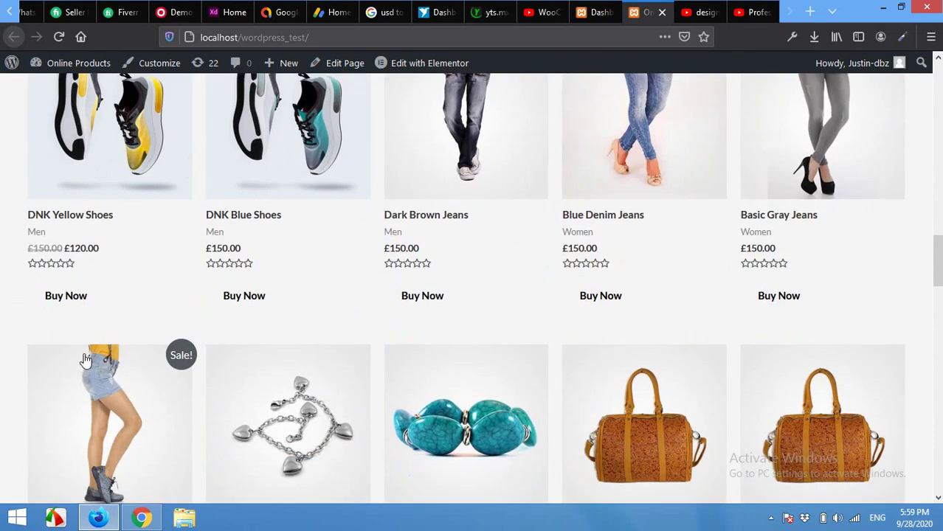
{"action": "left_click", "coordinate": [77, 304]}
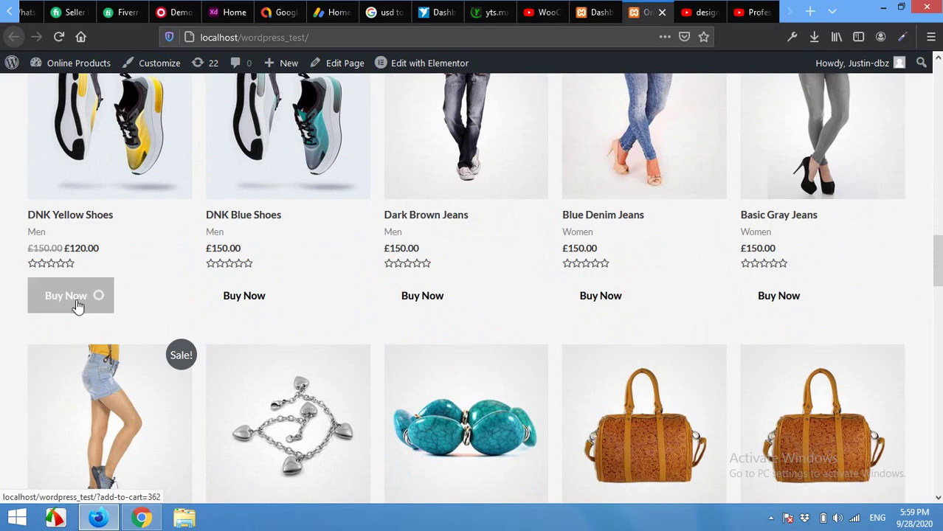
{"action": "left_click", "coordinate": [237, 302]}
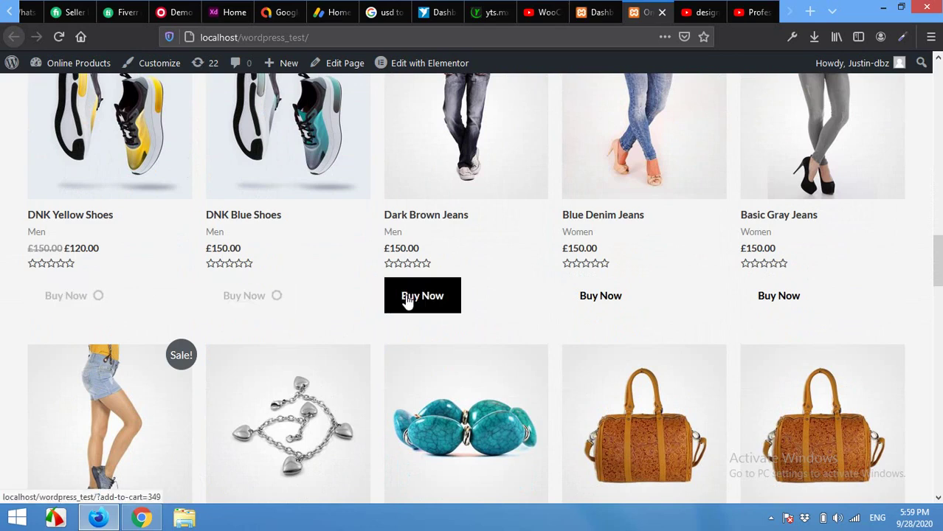
{"action": "left_click", "coordinate": [407, 303]}
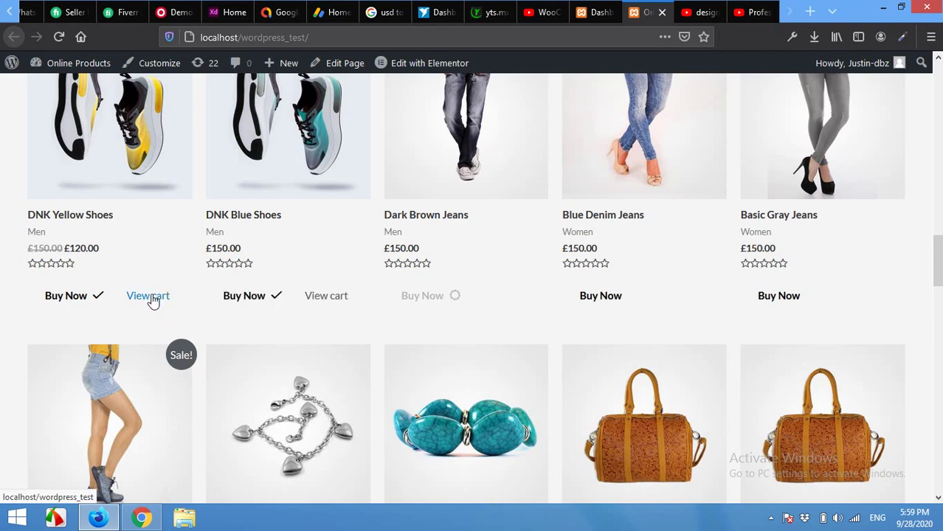
- Try opening the cart through View cart, then scroll back to the top
{"action": "left_click", "coordinate": [152, 298]}
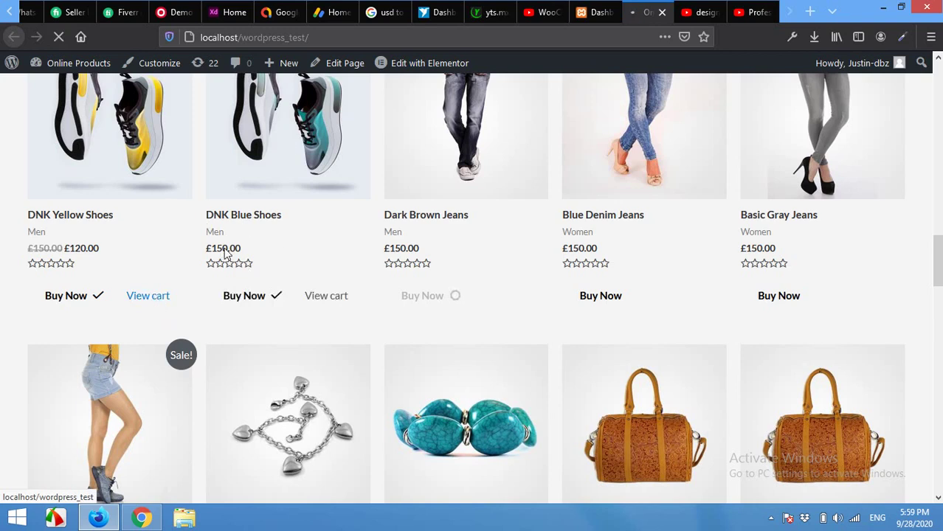
{"action": "scroll", "coordinate": [214, 259], "scroll_direction": "up", "scroll_amount": 3}
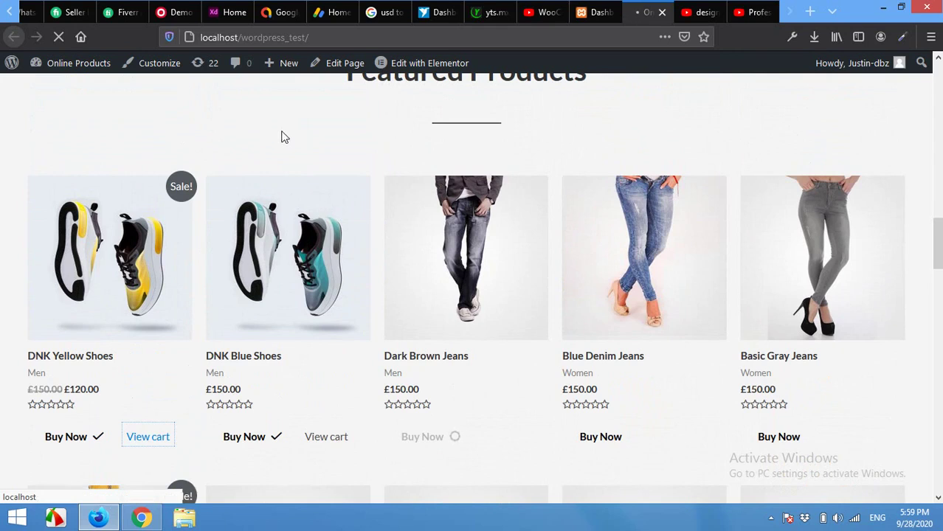
{"action": "scroll", "coordinate": [294, 152], "scroll_direction": "up", "scroll_amount": 2}
{"action": "scroll", "coordinate": [410, 180], "scroll_direction": "up", "scroll_amount": 3}
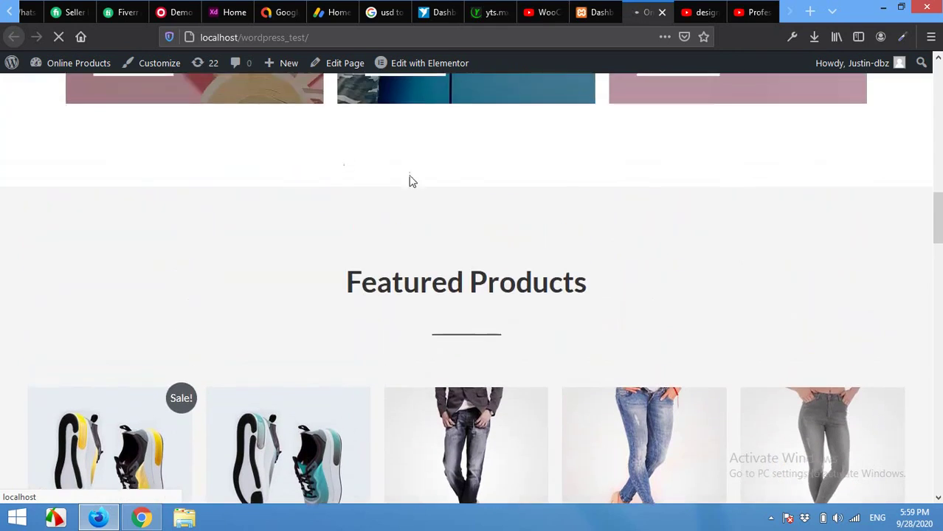
{"action": "scroll", "coordinate": [384, 199], "scroll_direction": "up", "scroll_amount": 3}
{"action": "scroll", "coordinate": [362, 211], "scroll_direction": "up", "scroll_amount": 5}
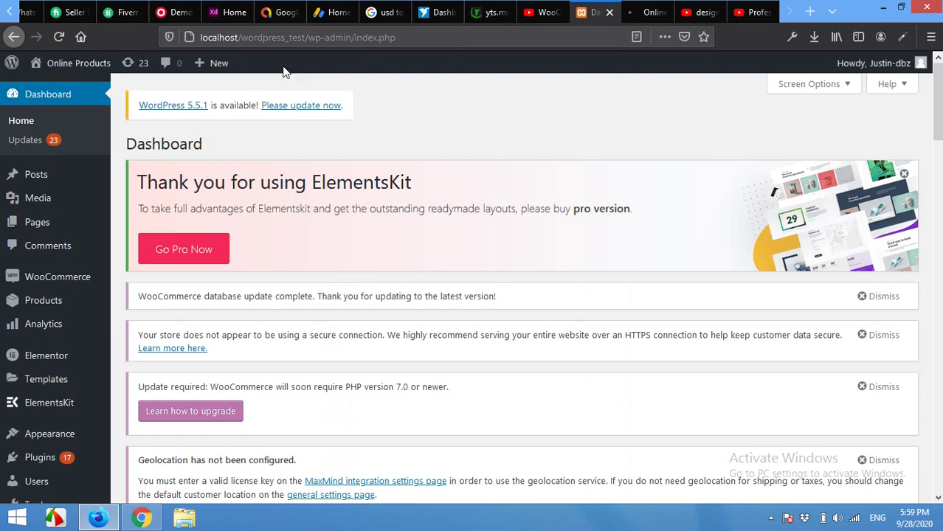
- Bring up the Pages list in a new tab and edit the Cart page
{"action": "right_click", "coordinate": [37, 224]}
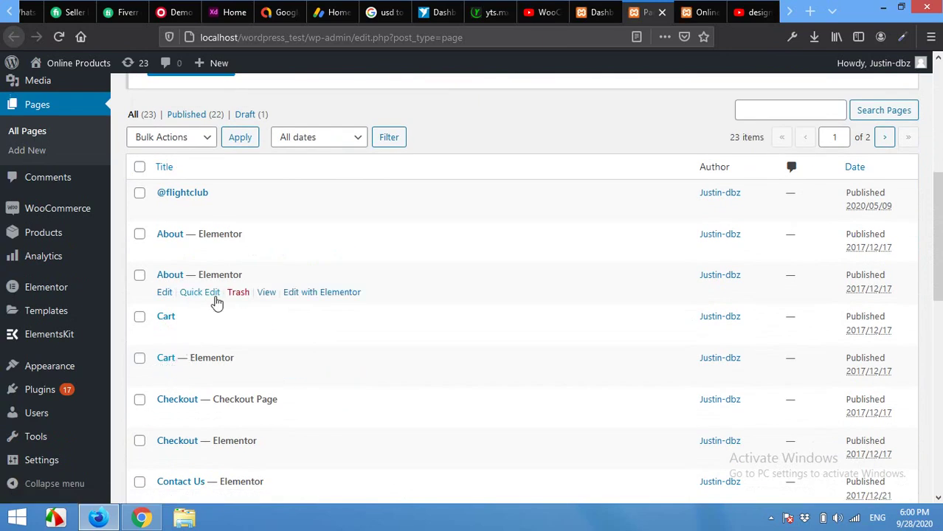
{"action": "mouse_move", "coordinate": [166, 316]}
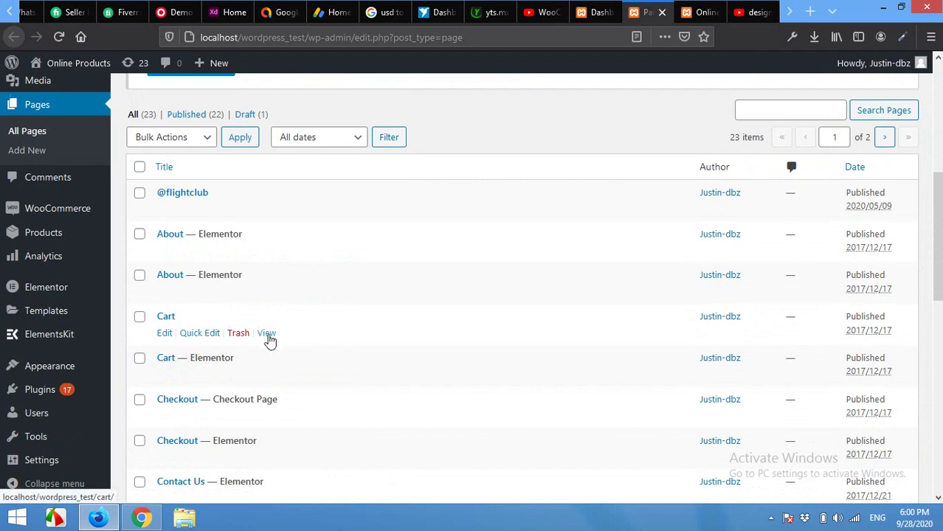
{"action": "left_click", "coordinate": [165, 334]}
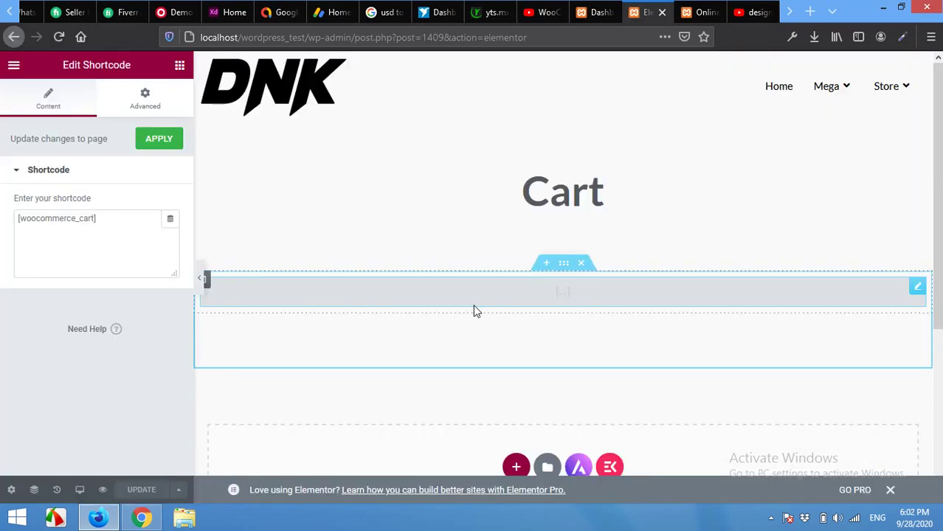
- Select and inspect the Cart page's [woocommerce_cart] shortcode text, then return to the Dashboard tab
{"action": "mouse_move", "coordinate": [563, 292]}
{"action": "left_click", "coordinate": [108, 230]}
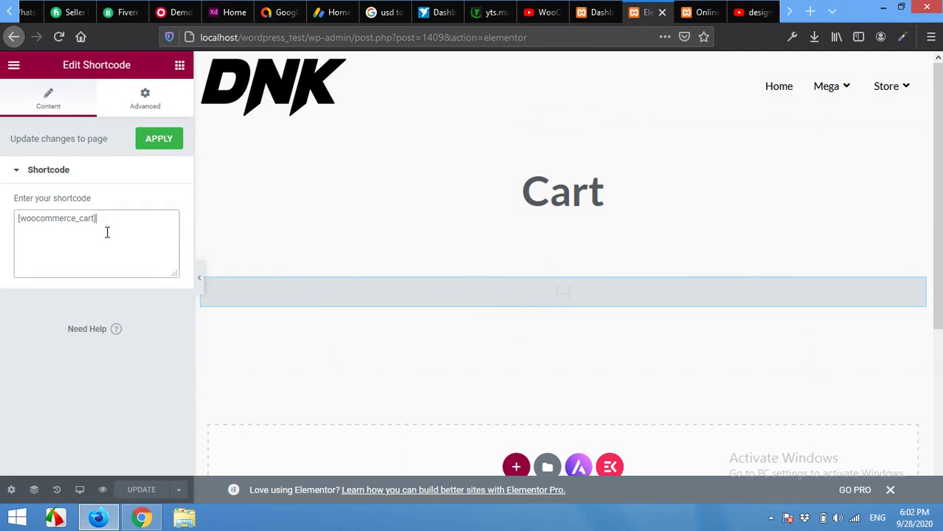
{"action": "triple_click", "coordinate": [67, 220]}
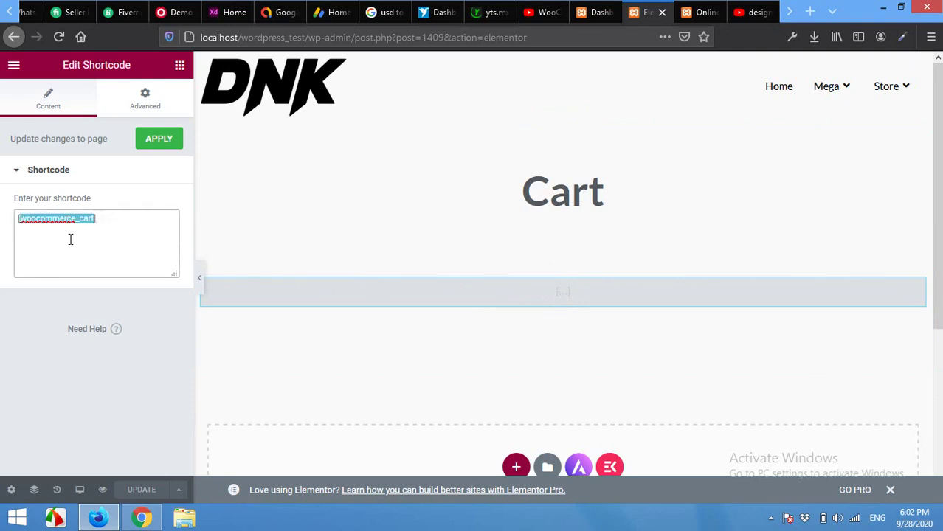
{"action": "left_click", "coordinate": [117, 217]}
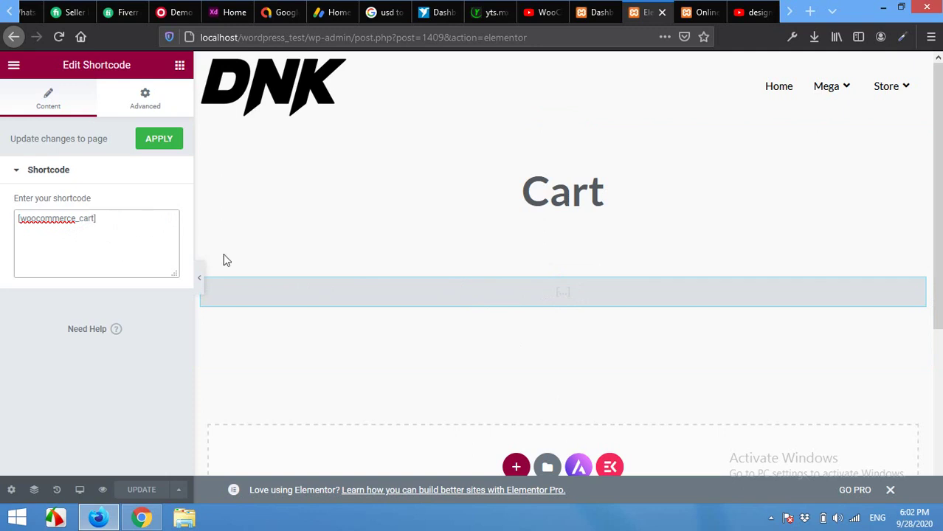
{"action": "left_click", "coordinate": [104, 229]}
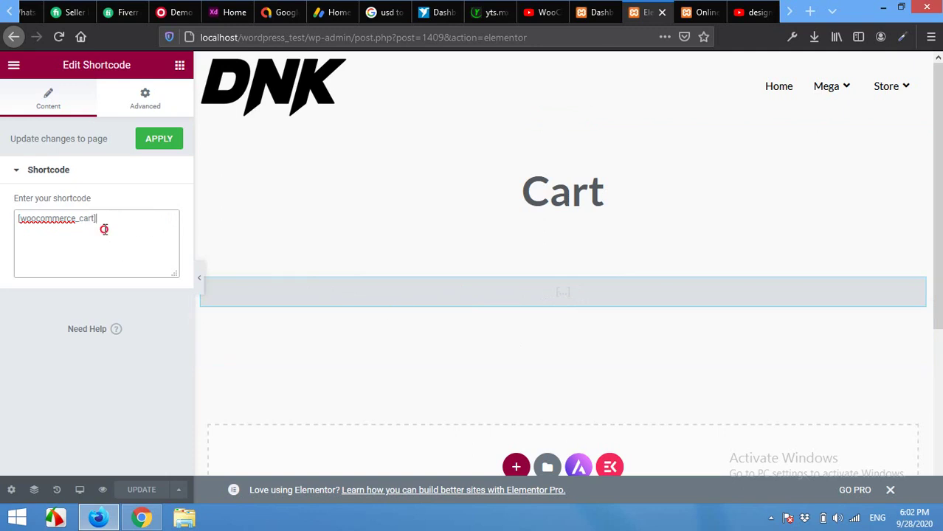
{"action": "triple_click", "coordinate": [61, 220]}
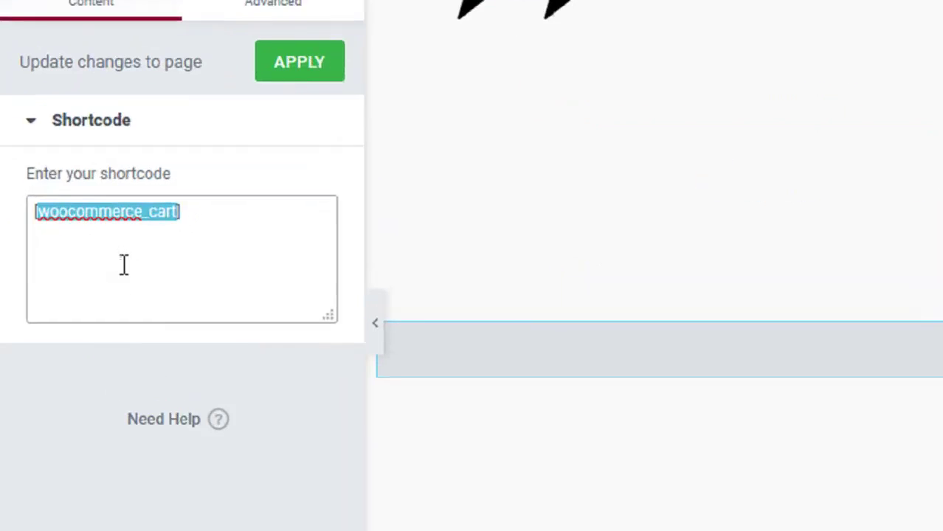
{"action": "left_click", "coordinate": [111, 257]}
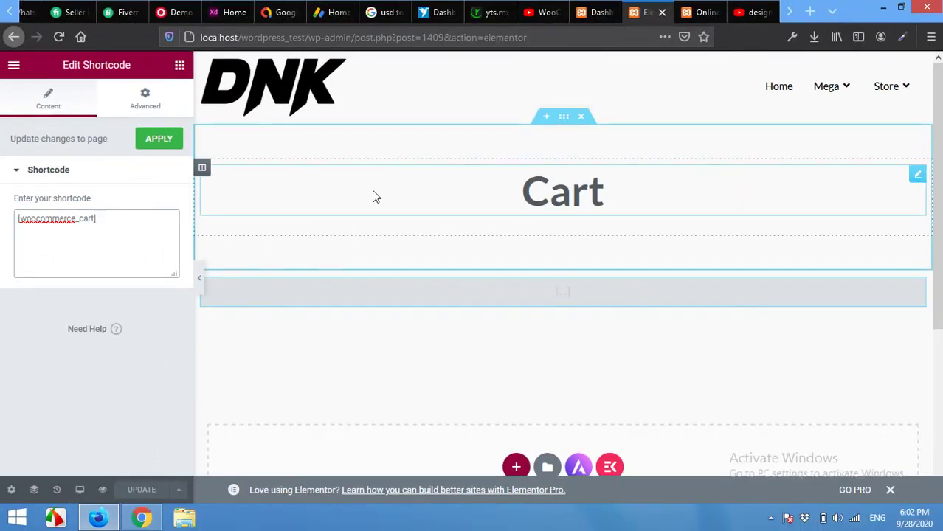
{"action": "left_click", "coordinate": [594, 12]}
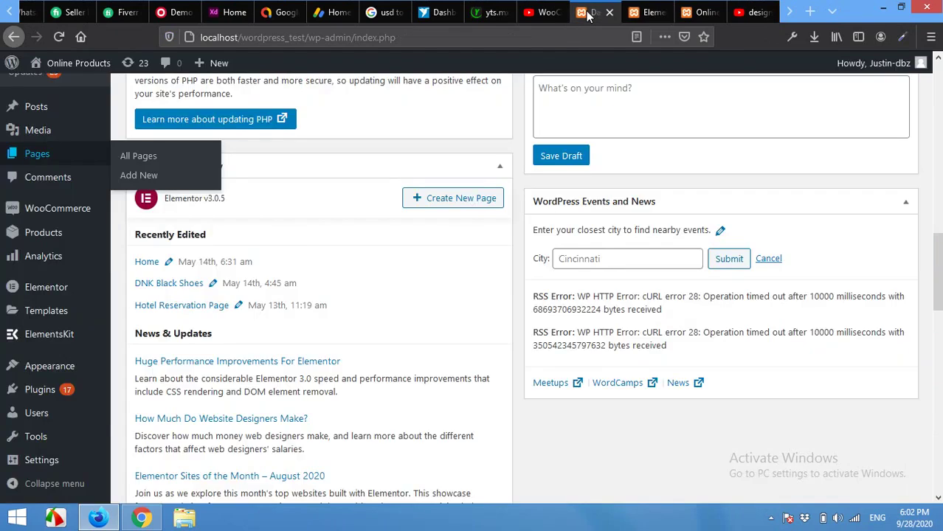
{"action": "mouse_move", "coordinate": [58, 209]}
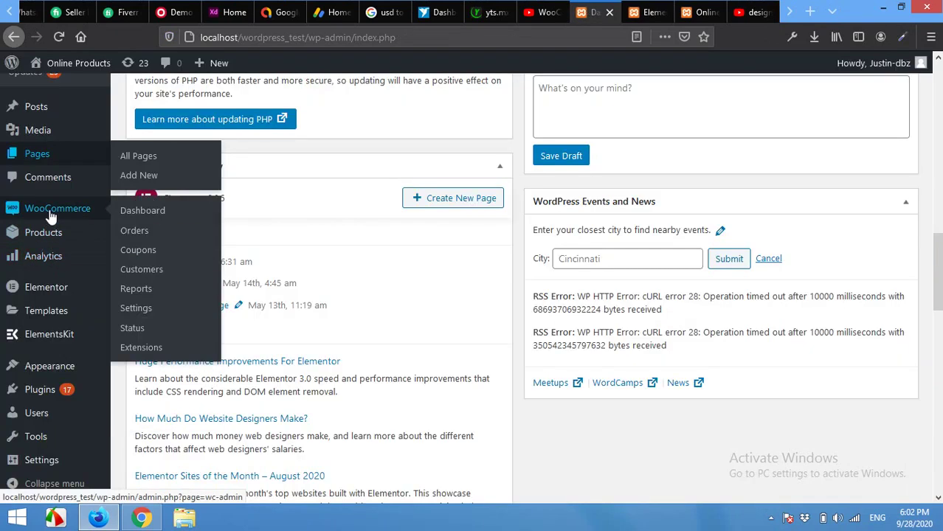
- Go to WooCommerce Settings and show the Advanced tab's page setup
{"action": "left_click", "coordinate": [131, 310]}
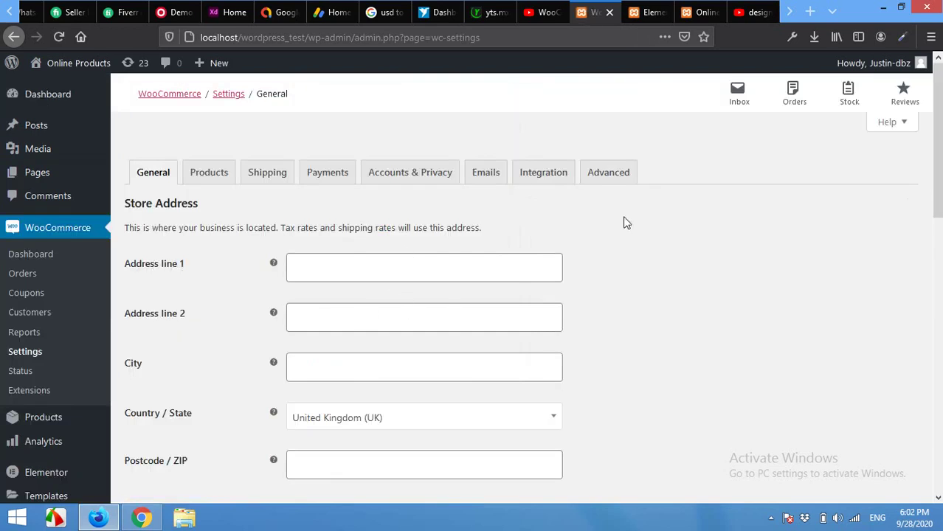
{"action": "left_click", "coordinate": [624, 178]}
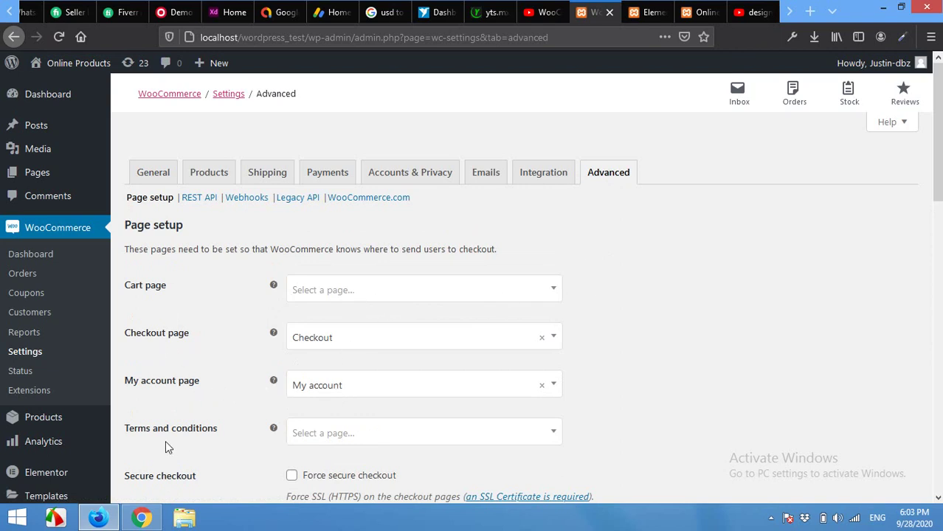
- Open the Cart page dropdown, briefly check the Elementor tab, and return to settings
{"action": "scroll", "coordinate": [284, 449], "scroll_direction": "down", "scroll_amount": 2}
{"action": "scroll", "coordinate": [272, 340], "scroll_direction": "up", "scroll_amount": 2}
{"action": "left_click", "coordinate": [320, 296]}
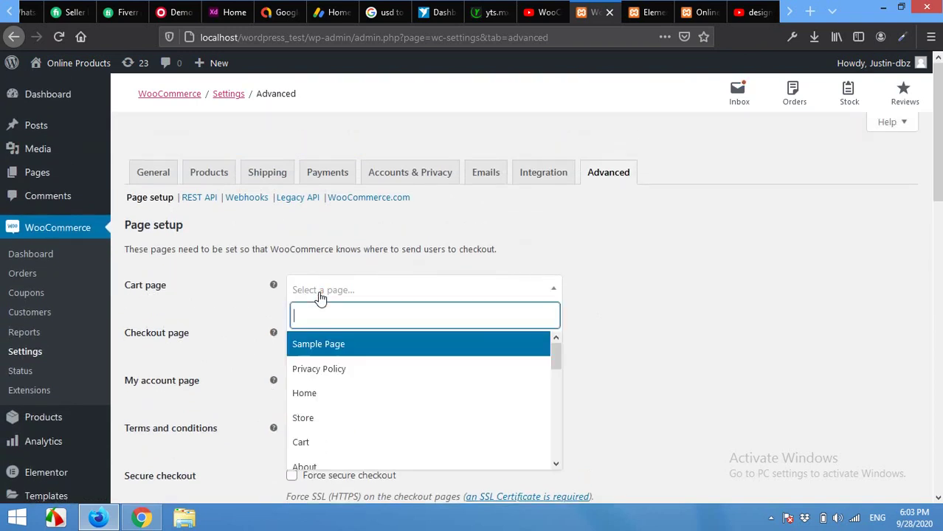
{"action": "scroll", "coordinate": [338, 380], "scroll_direction": "down", "scroll_amount": 3}
{"action": "scroll", "coordinate": [338, 380], "scroll_direction": "down", "scroll_amount": 1}
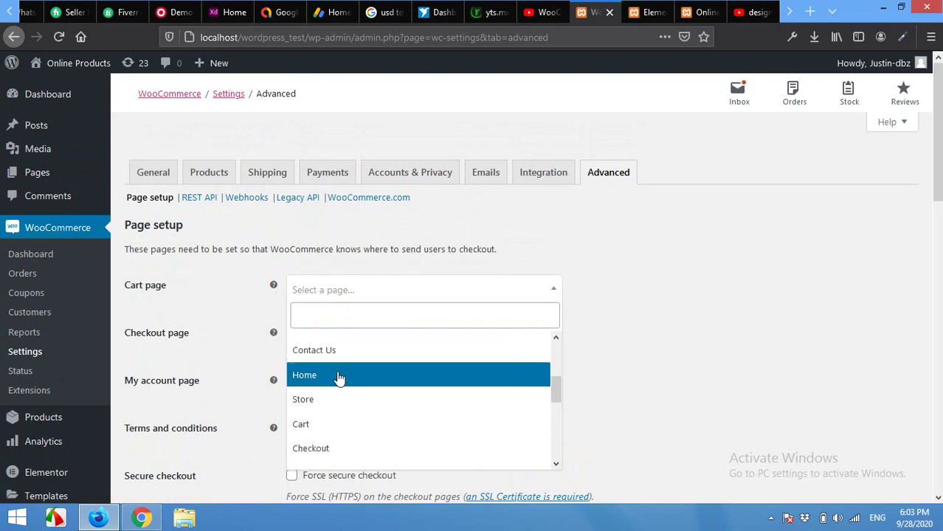
{"action": "scroll", "coordinate": [338, 380], "scroll_direction": "up", "scroll_amount": 2}
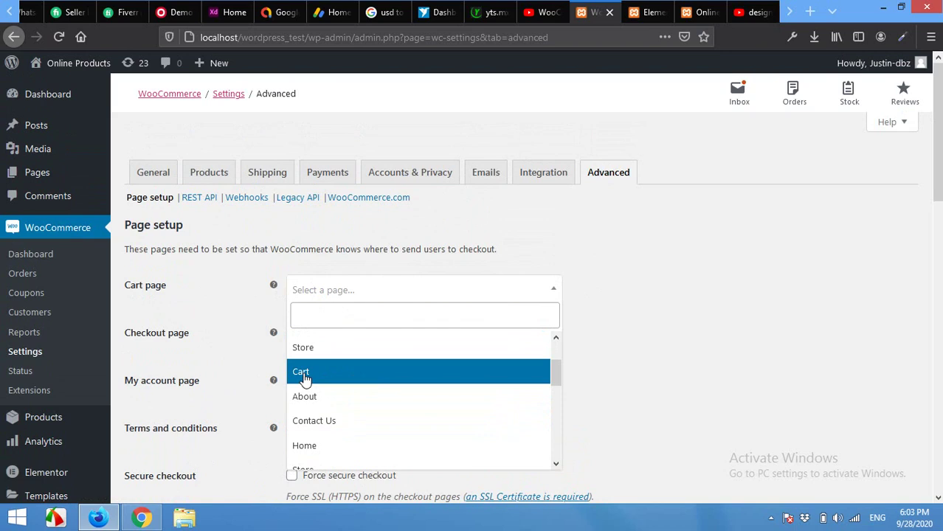
{"action": "scroll", "coordinate": [326, 381], "scroll_direction": "down", "scroll_amount": 2}
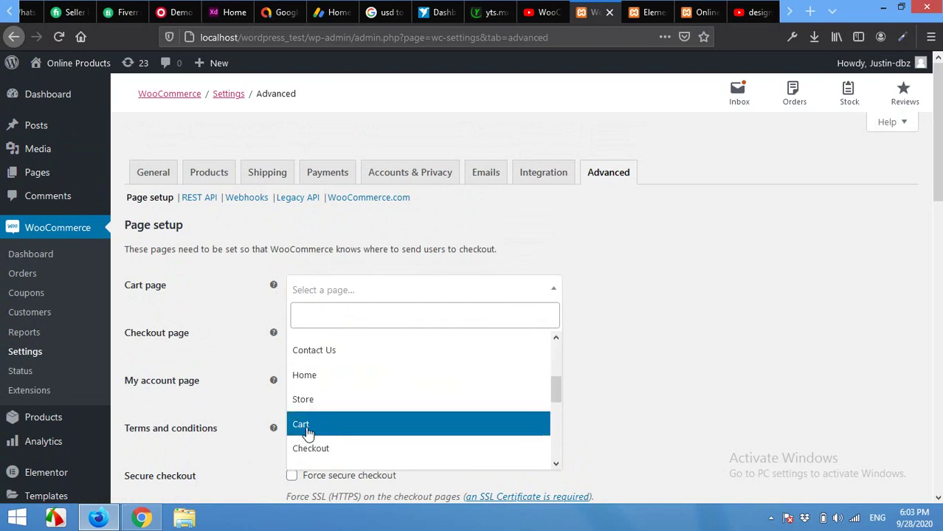
{"action": "scroll", "coordinate": [336, 402], "scroll_direction": "up", "scroll_amount": 3}
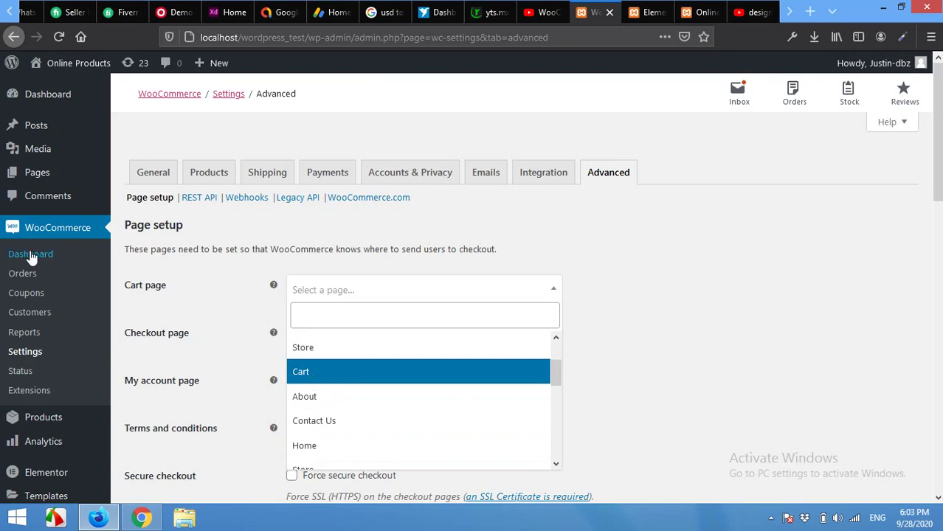
{"action": "scroll", "coordinate": [332, 384], "scroll_direction": "down", "scroll_amount": 2}
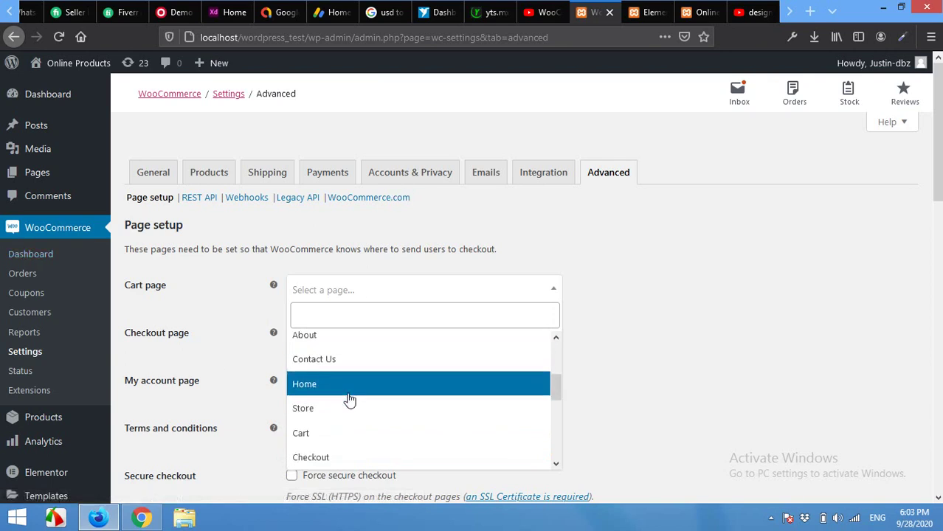
{"action": "scroll", "coordinate": [329, 425], "scroll_direction": "down", "scroll_amount": 1}
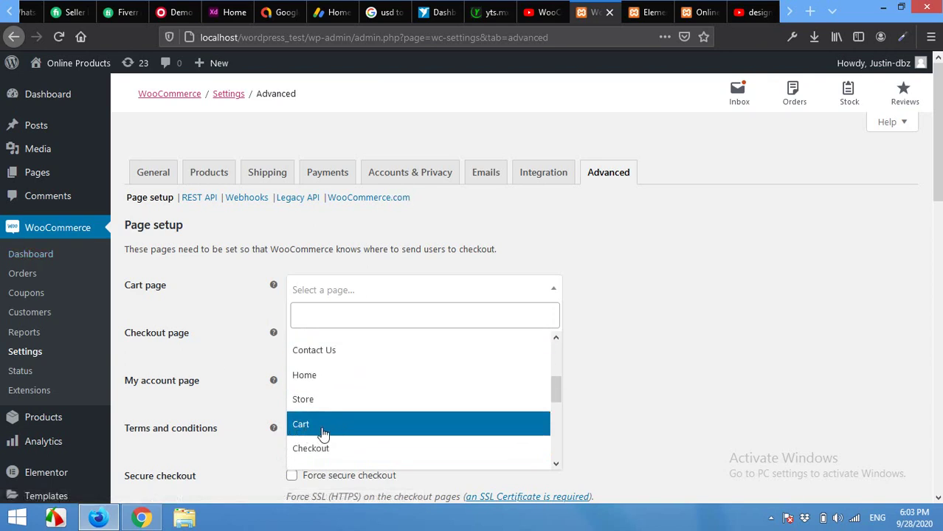
{"action": "left_click", "coordinate": [646, 12]}
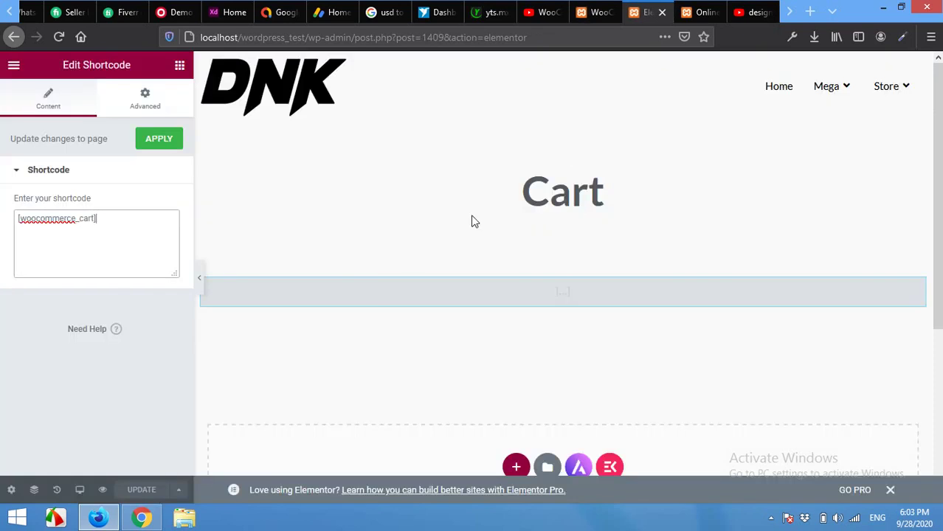
{"action": "left_click", "coordinate": [596, 12]}
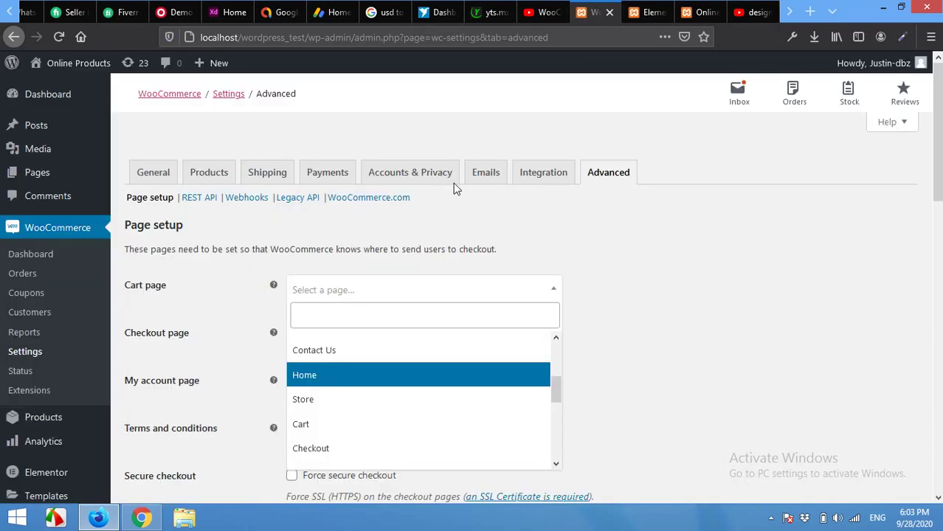
- Assign Cart as the store's cart page and save the page setup
{"action": "left_click", "coordinate": [314, 434]}
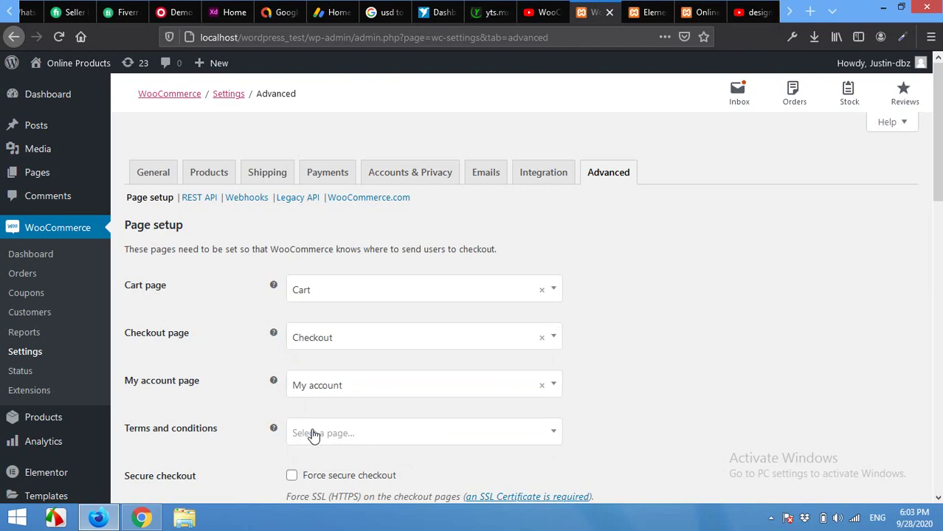
{"action": "scroll", "coordinate": [547, 418], "scroll_direction": "down", "scroll_amount": 3}
{"action": "scroll", "coordinate": [147, 490], "scroll_direction": "down", "scroll_amount": 2}
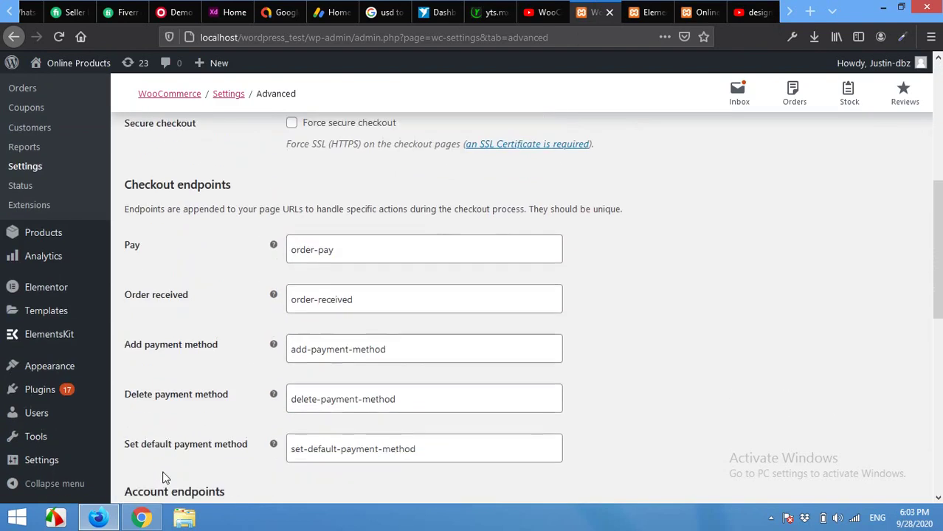
{"action": "scroll", "coordinate": [162, 478], "scroll_direction": "down", "scroll_amount": 4}
{"action": "scroll", "coordinate": [162, 478], "scroll_direction": "down", "scroll_amount": 3}
{"action": "left_click", "coordinate": [161, 435]}
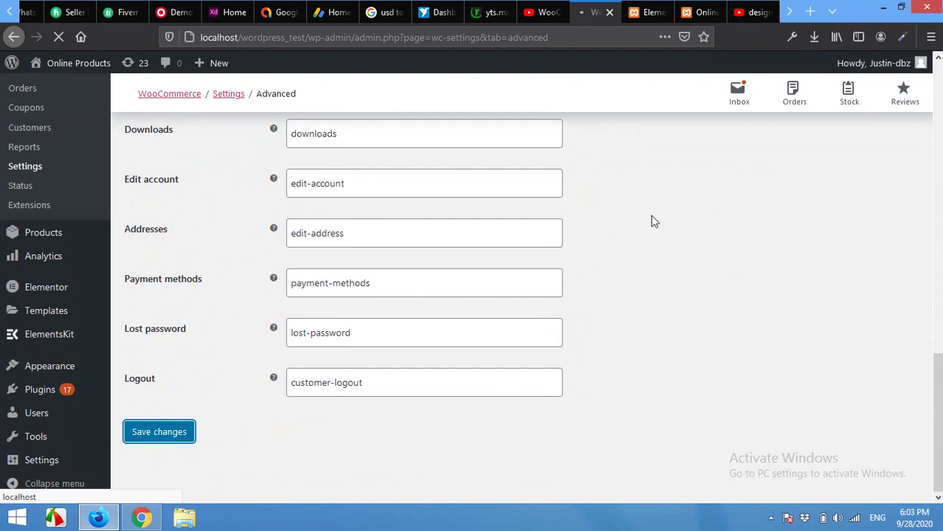
- On the storefront, add DNK Blue Shoes, Dark Brown Jeans and Blue Denim Jeans, then View cart
{"action": "left_click", "coordinate": [683, 10]}
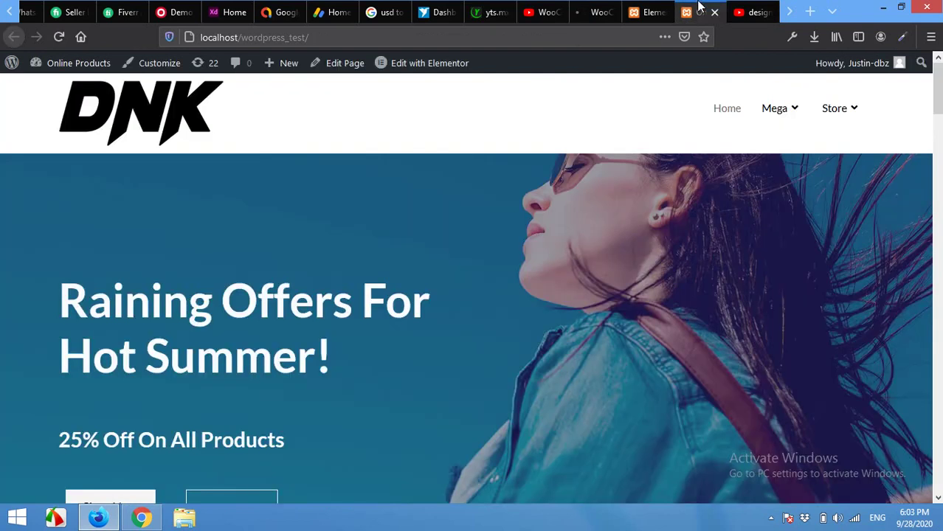
{"action": "scroll", "coordinate": [553, 231], "scroll_direction": "down", "scroll_amount": 1}
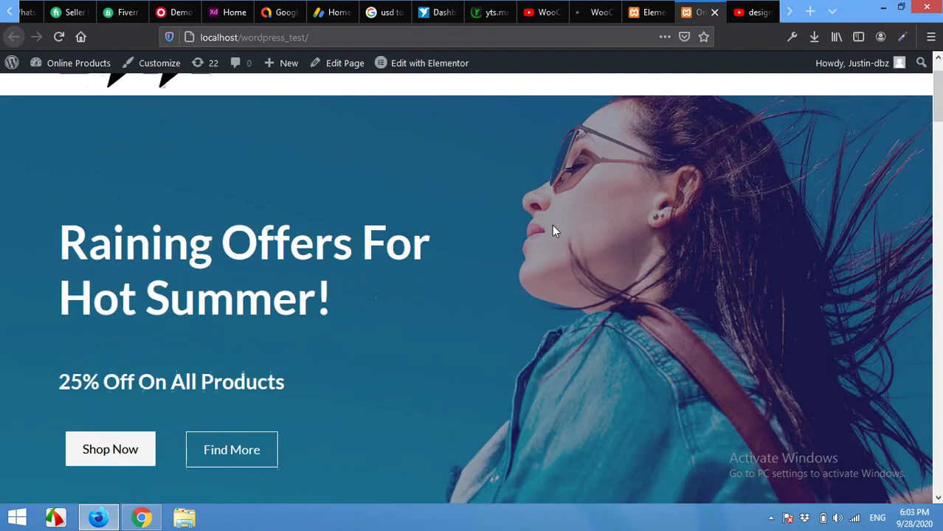
{"action": "scroll", "coordinate": [377, 244], "scroll_direction": "down", "scroll_amount": 4}
{"action": "scroll", "coordinate": [558, 240], "scroll_direction": "down", "scroll_amount": 2}
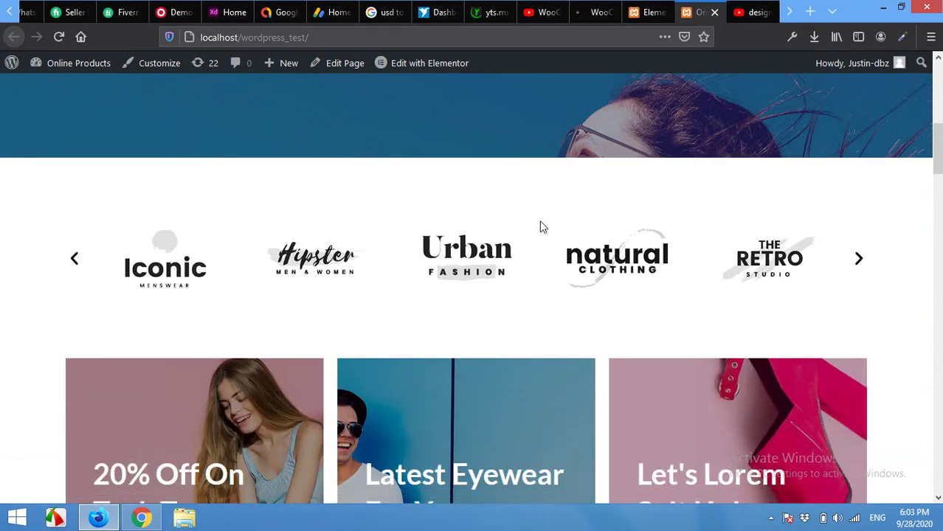
{"action": "scroll", "coordinate": [515, 272], "scroll_direction": "down", "scroll_amount": 5}
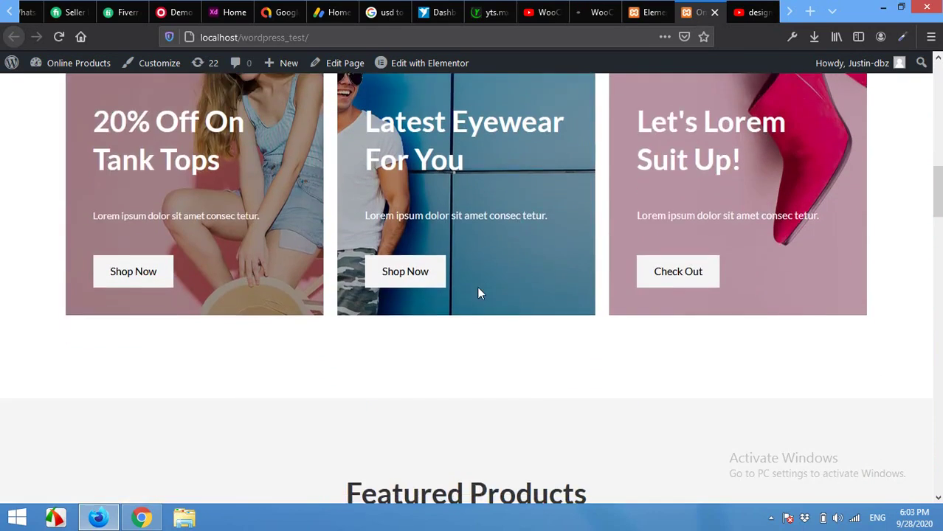
{"action": "scroll", "coordinate": [479, 293], "scroll_direction": "down", "scroll_amount": 3}
{"action": "scroll", "coordinate": [355, 299], "scroll_direction": "down", "scroll_amount": 4}
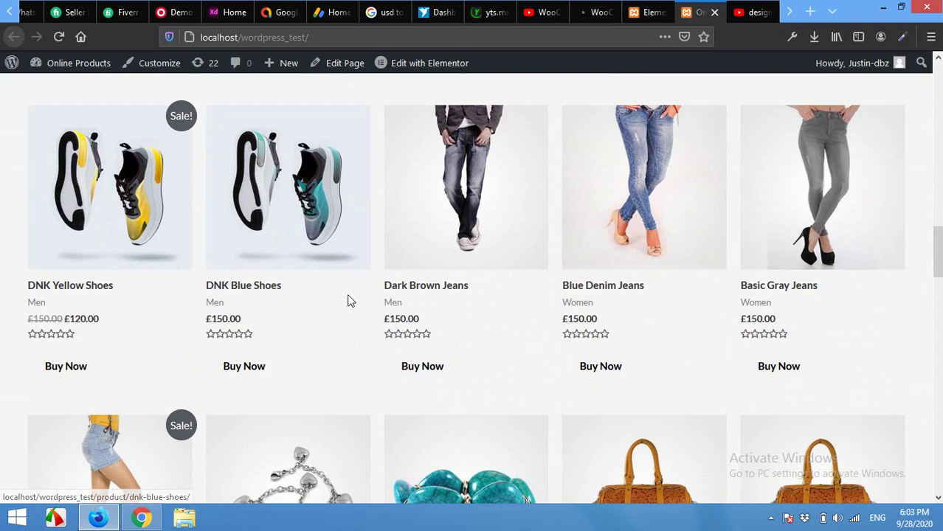
{"action": "scroll", "coordinate": [351, 299], "scroll_direction": "down", "scroll_amount": 1}
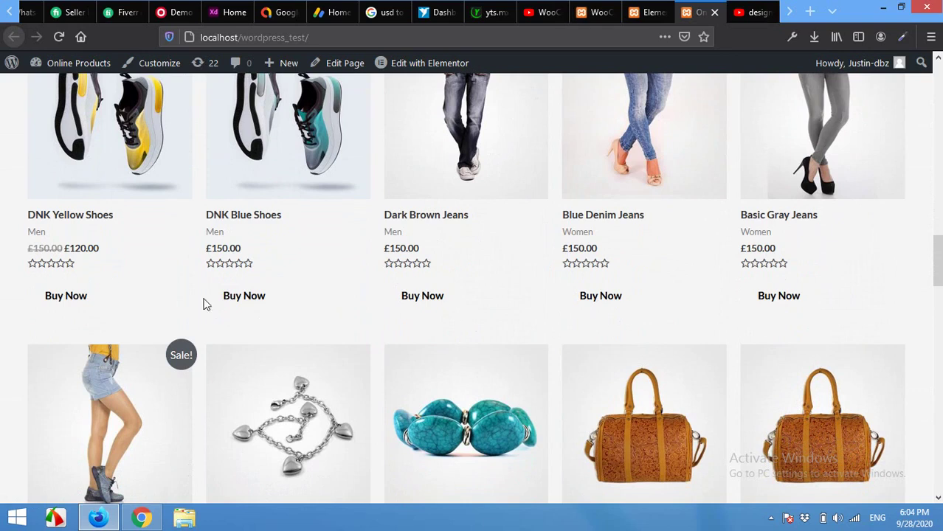
{"action": "left_click", "coordinate": [246, 307]}
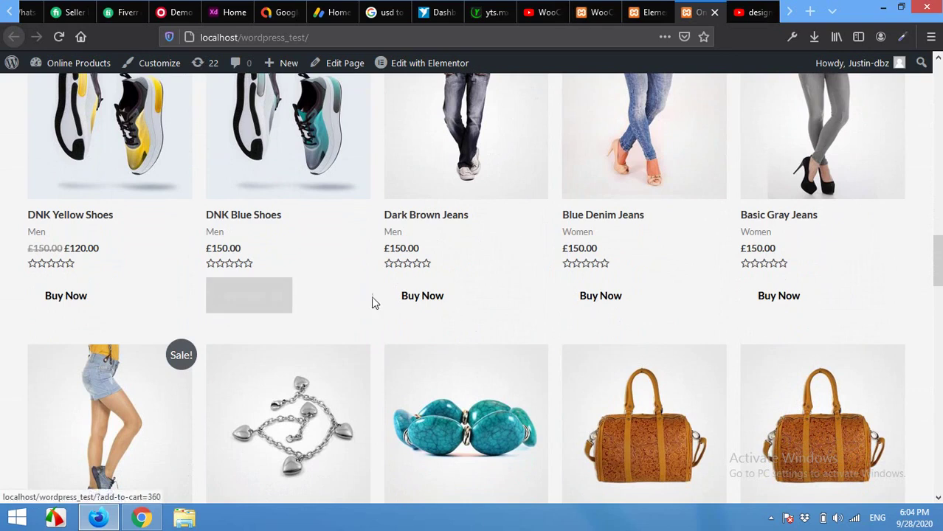
{"action": "left_click", "coordinate": [439, 299]}
{"action": "left_click", "coordinate": [594, 301]}
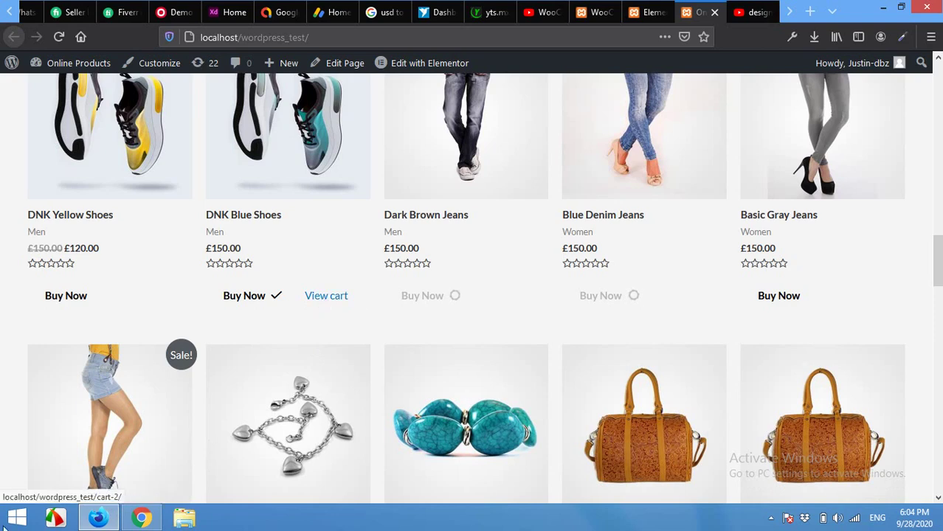
{"action": "left_click", "coordinate": [325, 301]}
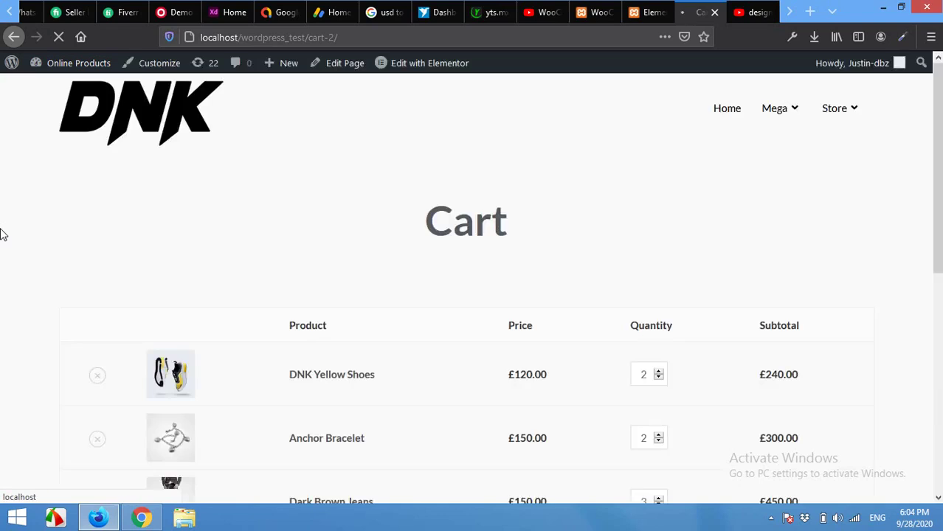
- Scroll through the cart's product table and Cart totals showing the £1,290.00 total
{"action": "scroll", "coordinate": [435, 352], "scroll_direction": "down", "scroll_amount": 5}
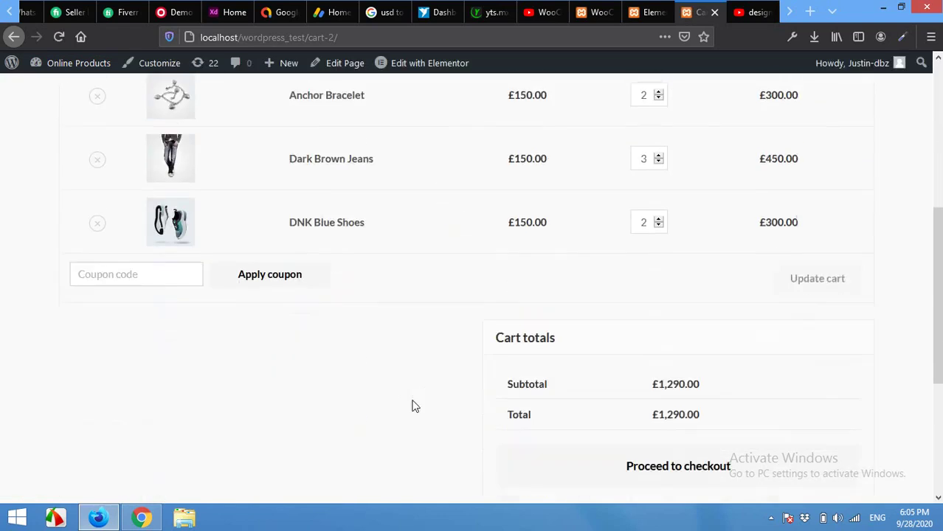
{"action": "scroll", "coordinate": [412, 403], "scroll_direction": "down", "scroll_amount": 3}
{"action": "scroll", "coordinate": [595, 383], "scroll_direction": "up", "scroll_amount": 3}
{"action": "scroll", "coordinate": [454, 281], "scroll_direction": "up", "scroll_amount": 3}
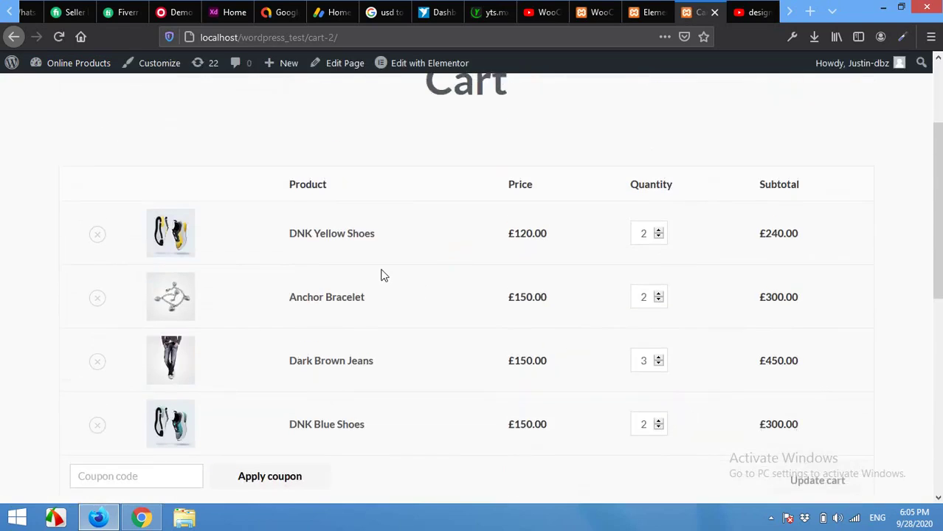
{"action": "scroll", "coordinate": [381, 273], "scroll_direction": "down", "scroll_amount": 3}
{"action": "scroll", "coordinate": [362, 280], "scroll_direction": "up", "scroll_amount": 3}
{"action": "scroll", "coordinate": [376, 270], "scroll_direction": "up", "scroll_amount": 3}
{"action": "scroll", "coordinate": [443, 295], "scroll_direction": "down", "scroll_amount": 3}
{"action": "scroll", "coordinate": [454, 300], "scroll_direction": "down", "scroll_amount": 3}
{"action": "scroll", "coordinate": [454, 300], "scroll_direction": "up", "scroll_amount": 3}
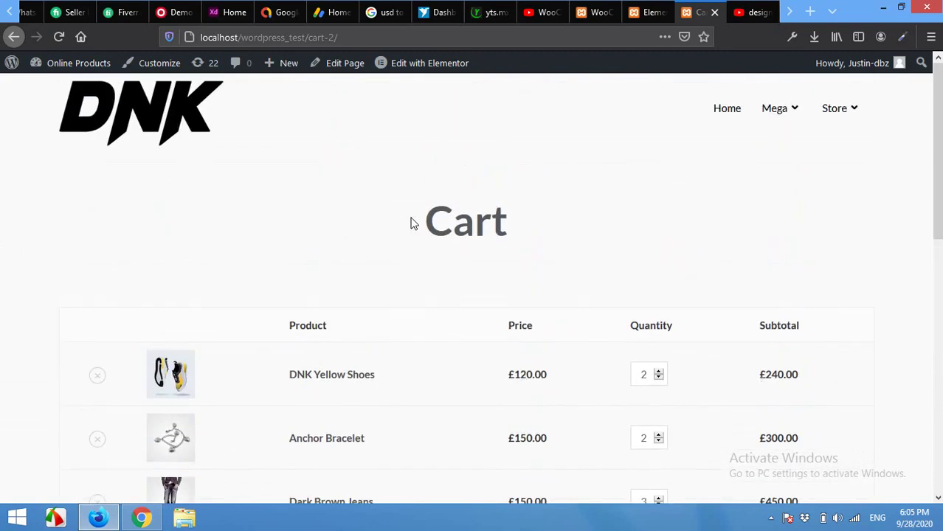